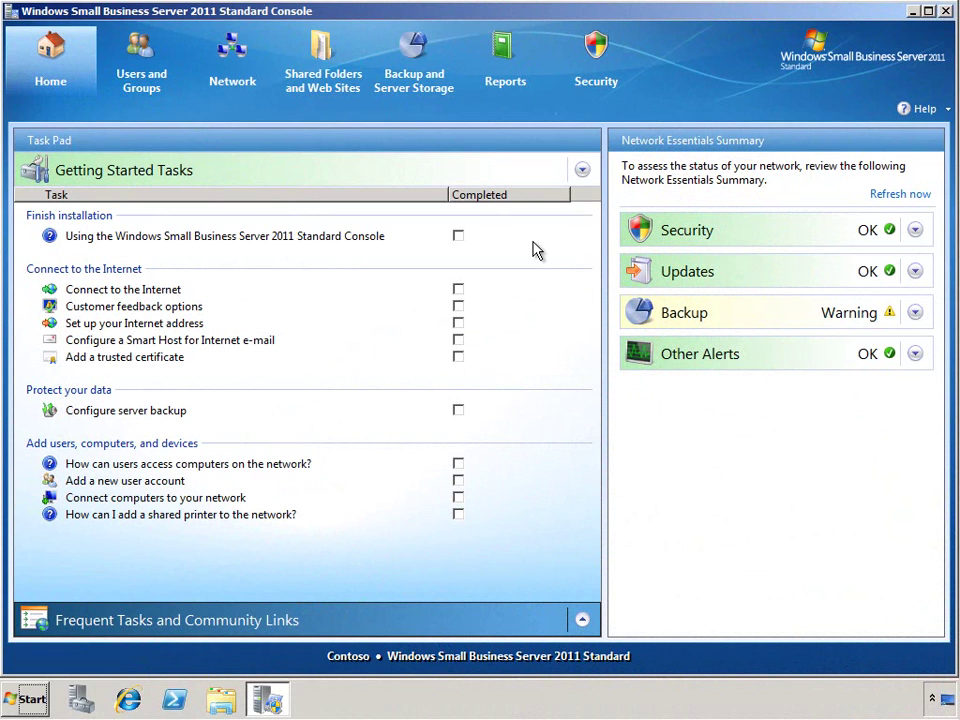
{"action": "left_click", "coordinate": [414, 84]}
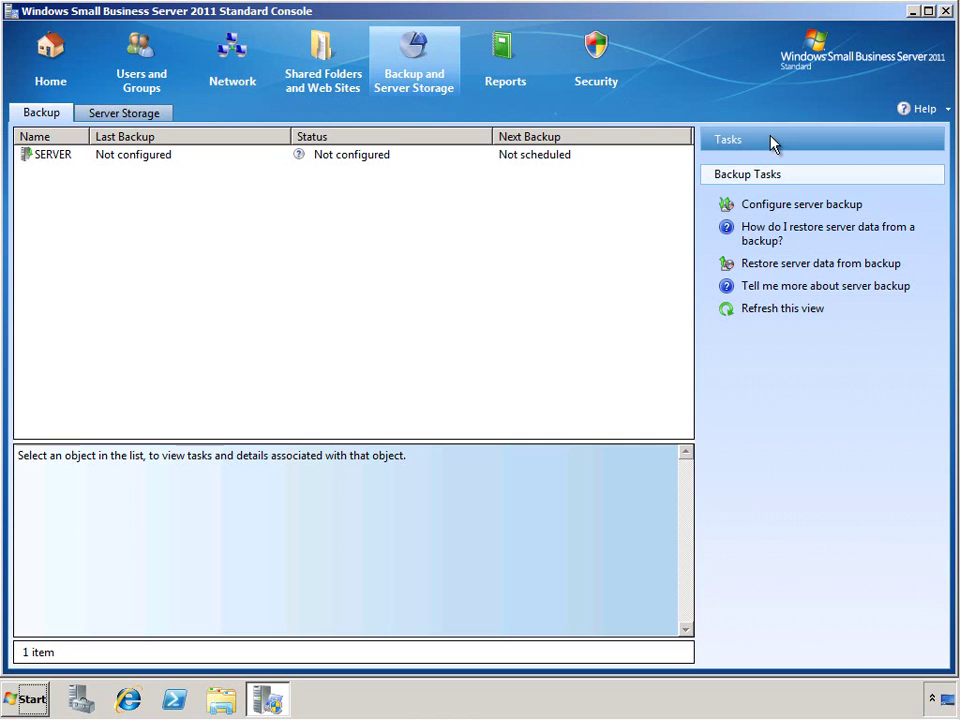
Launch the Configure Server Backup wizard from Backup Tasks
{"action": "left_click", "coordinate": [806, 207]}
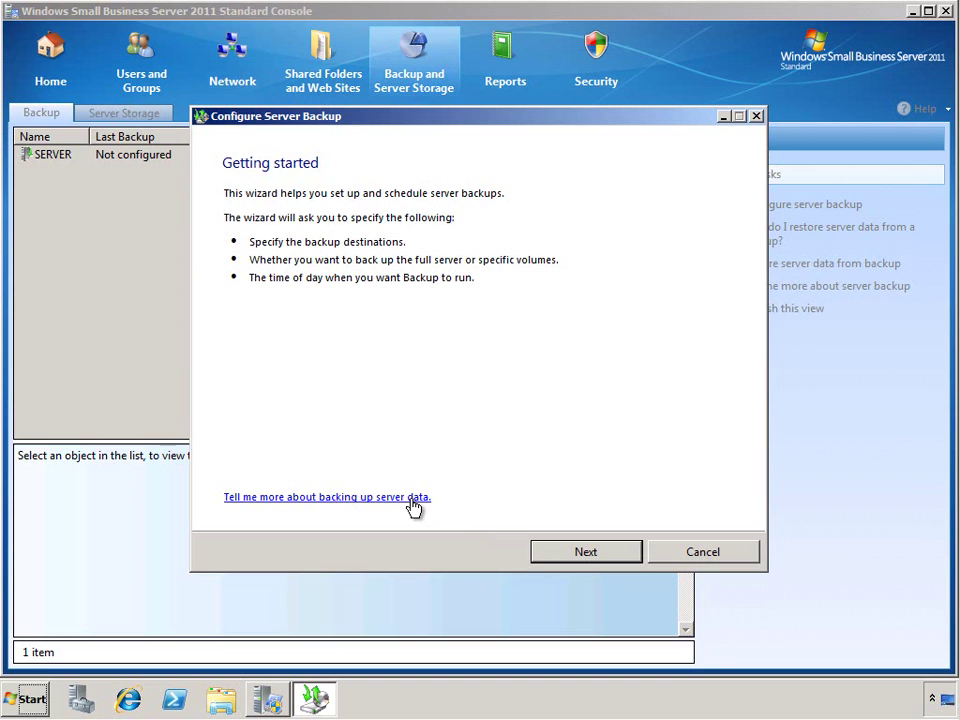
Show all valid backup destinations and select the 80 GB Disk [2] as destination
{"action": "left_click", "coordinate": [561, 557]}
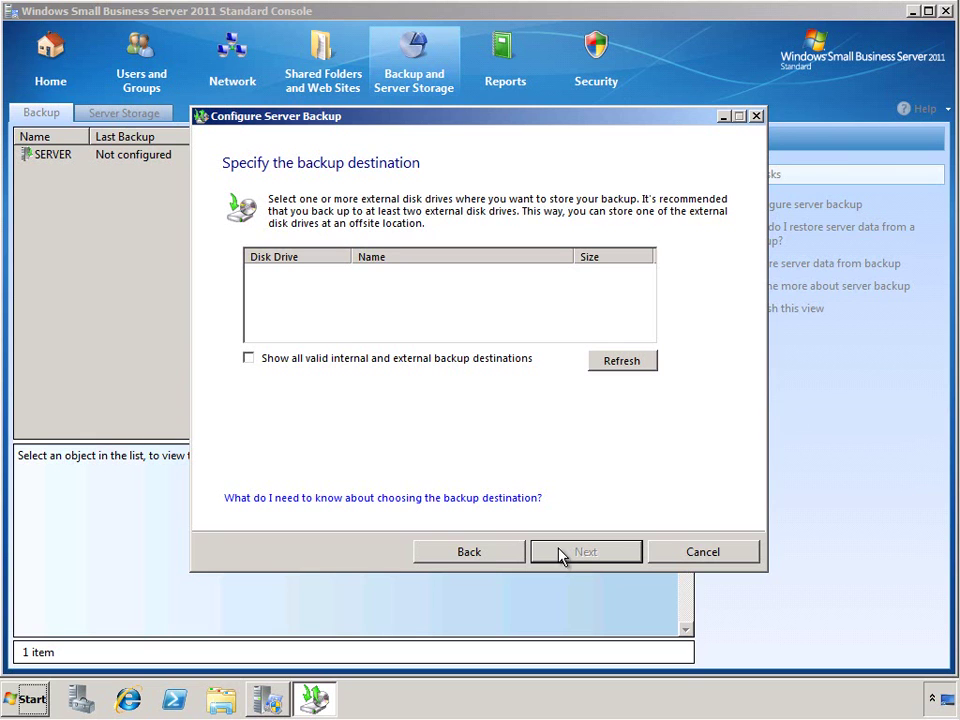
{"action": "left_click", "coordinate": [385, 359]}
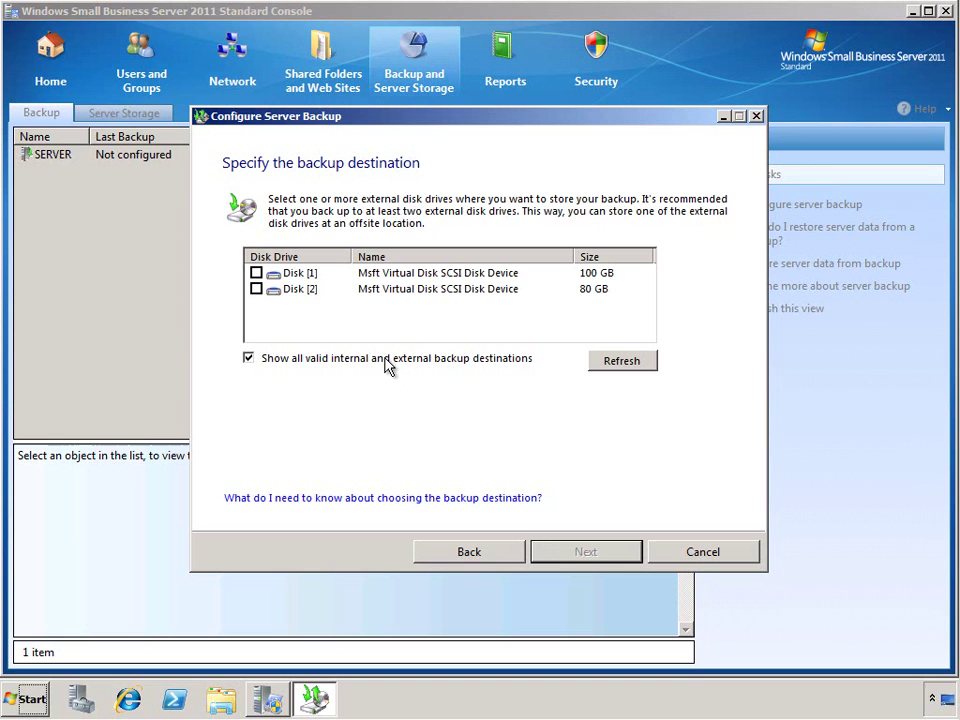
{"action": "left_click", "coordinate": [257, 289]}
Keep the destination label for Disk2 as 'Backup Drive 2'
{"action": "left_click", "coordinate": [600, 556]}
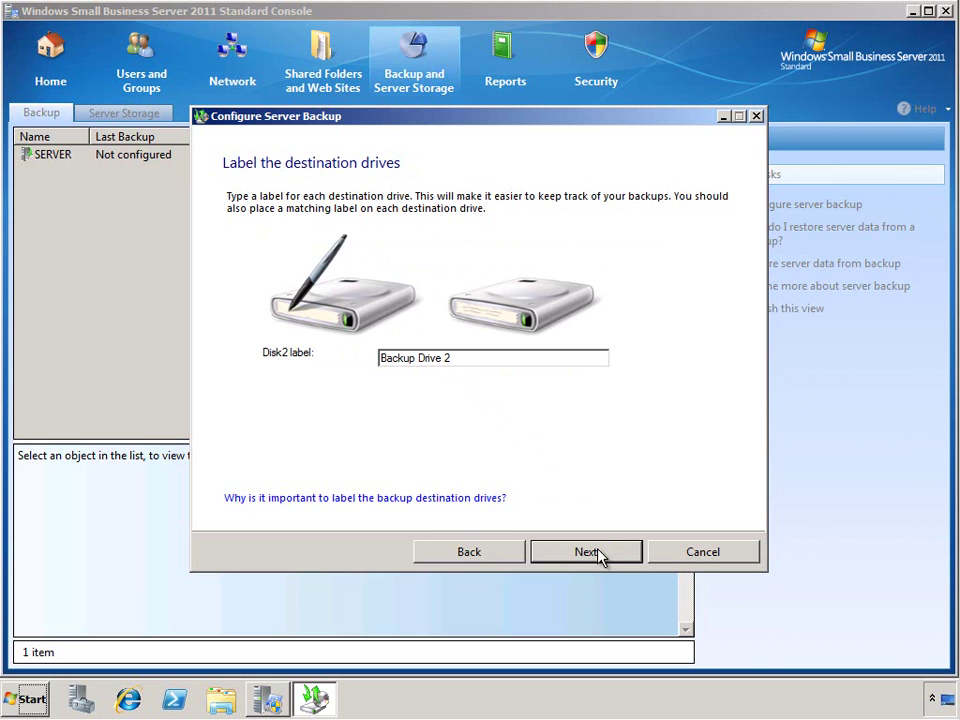
{"action": "left_click", "coordinate": [530, 361]}
Advance to drive selection, keeping System Reserved and C: included
{"action": "left_click", "coordinate": [588, 552]}
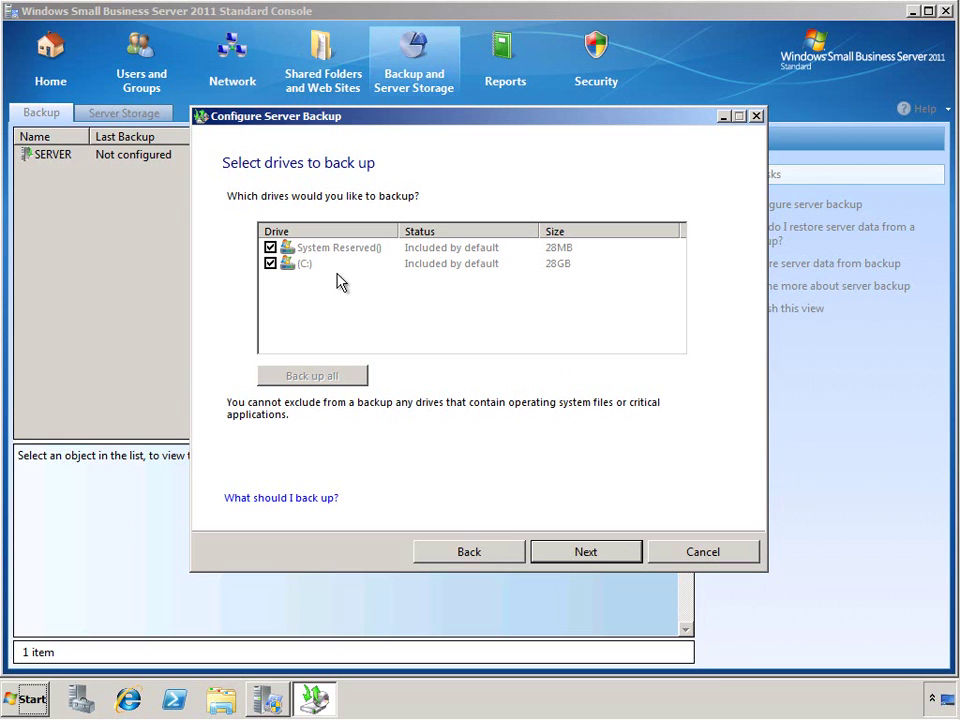
Set a custom schedule with daily backups at 12:00 PM and 11:00 PM, then review
{"action": "left_click", "coordinate": [577, 552]}
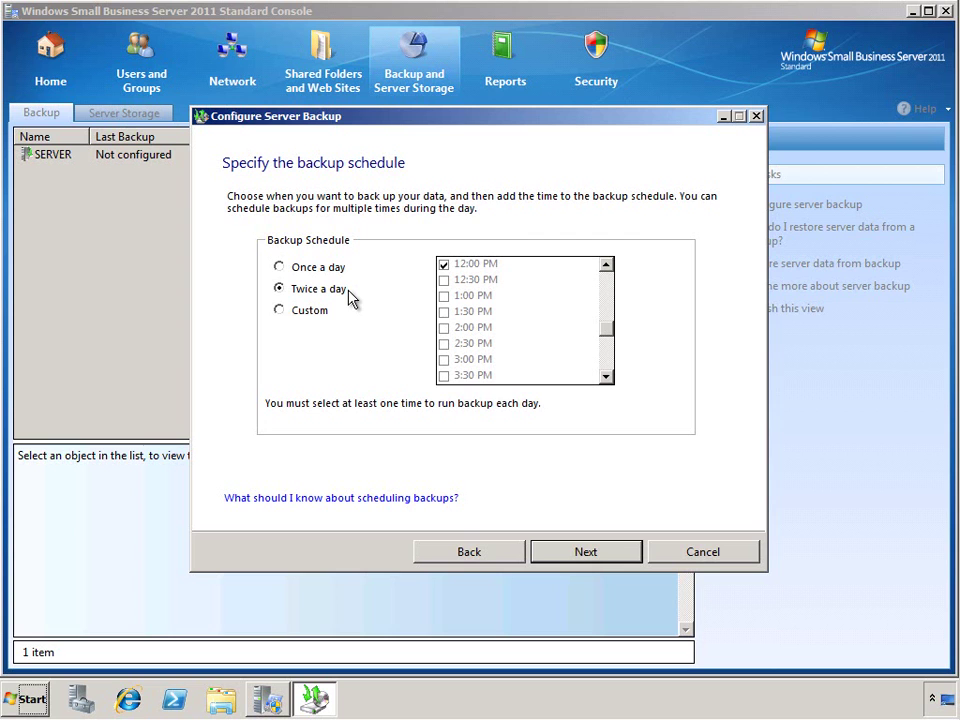
{"action": "left_click", "coordinate": [315, 312]}
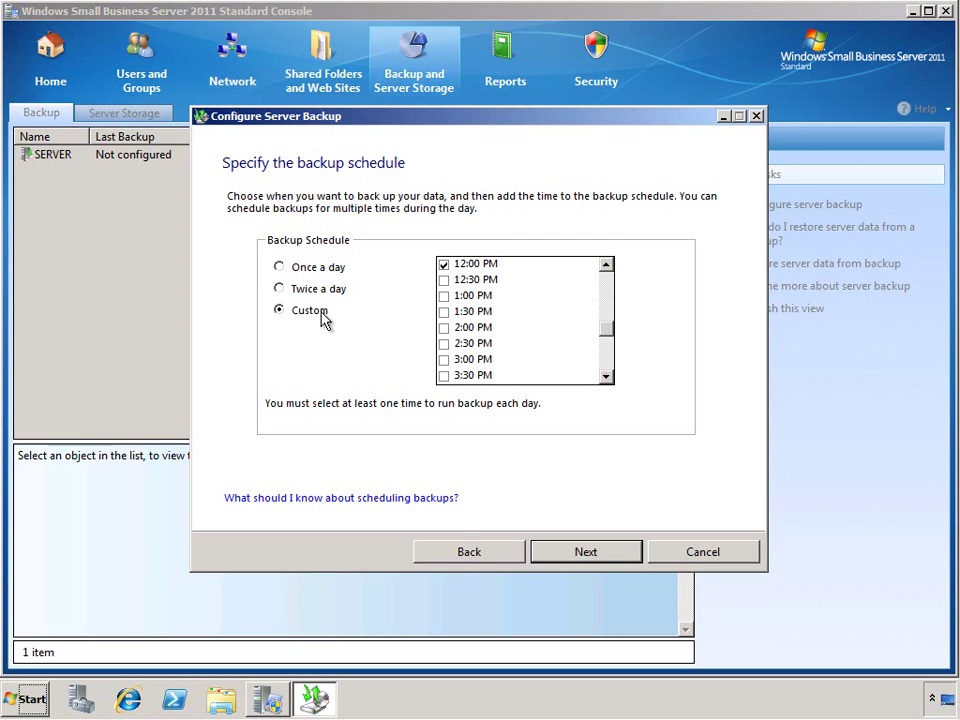
{"action": "left_click", "coordinate": [563, 558]}
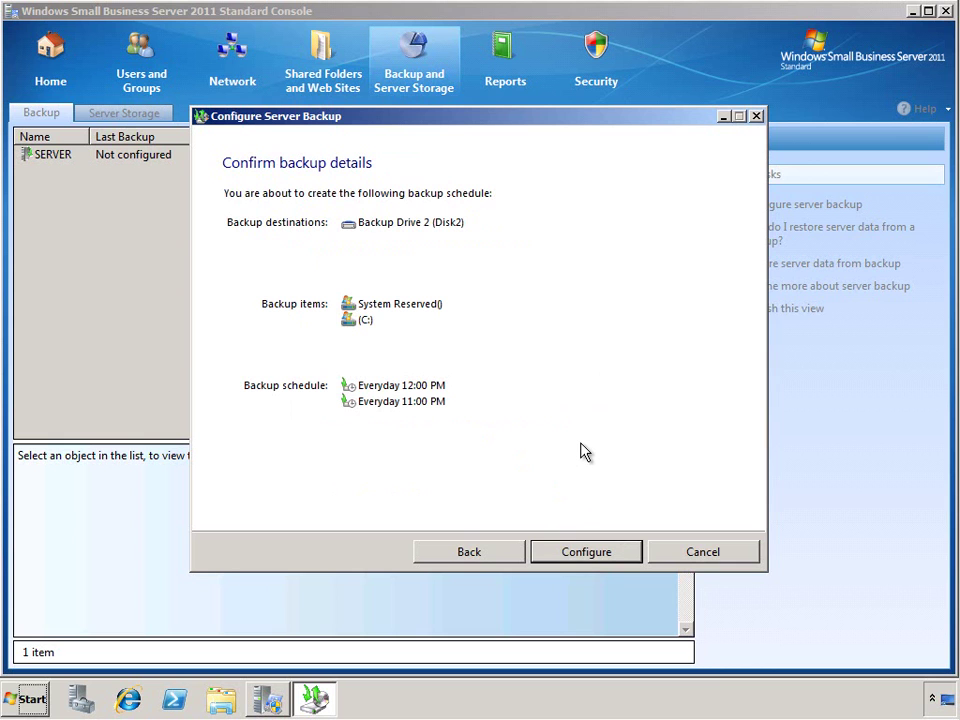
Apply the backup configuration, accepting the warning to format Disk 2
{"action": "left_click", "coordinate": [597, 559]}
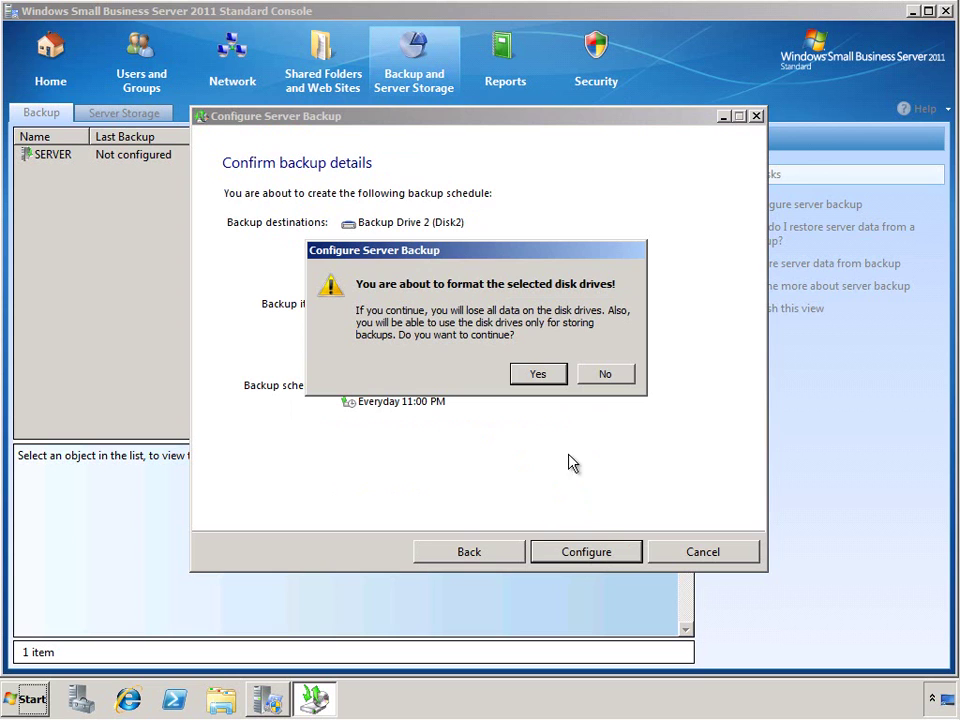
{"action": "left_click", "coordinate": [538, 374]}
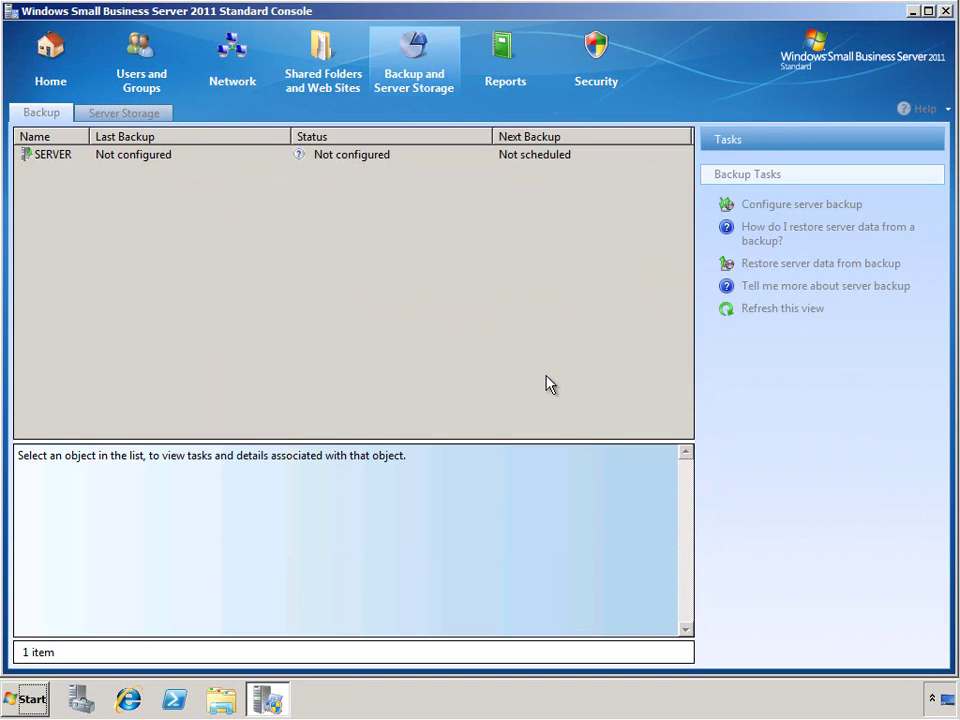